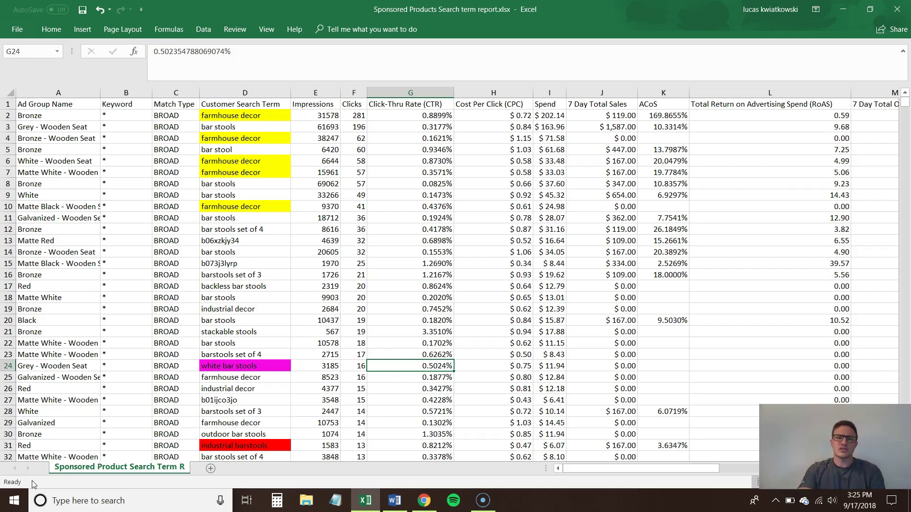
# - Consult the Negative Keywords notes in Word and return to the Excel search term report to examine the Bronze and Grey - Wooden Seat ad groups
pyautogui.click(396, 500)
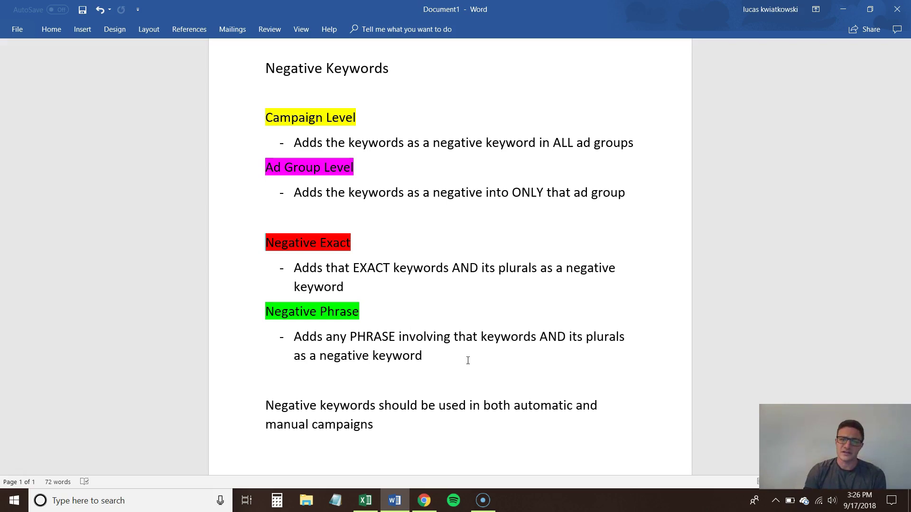
pyautogui.click(363, 503)
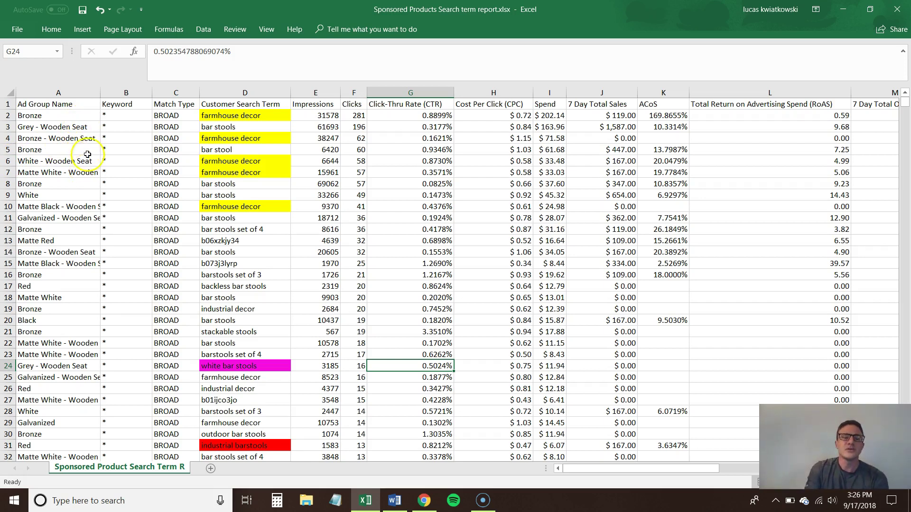
pyautogui.click(80, 119)
pyautogui.click(79, 125)
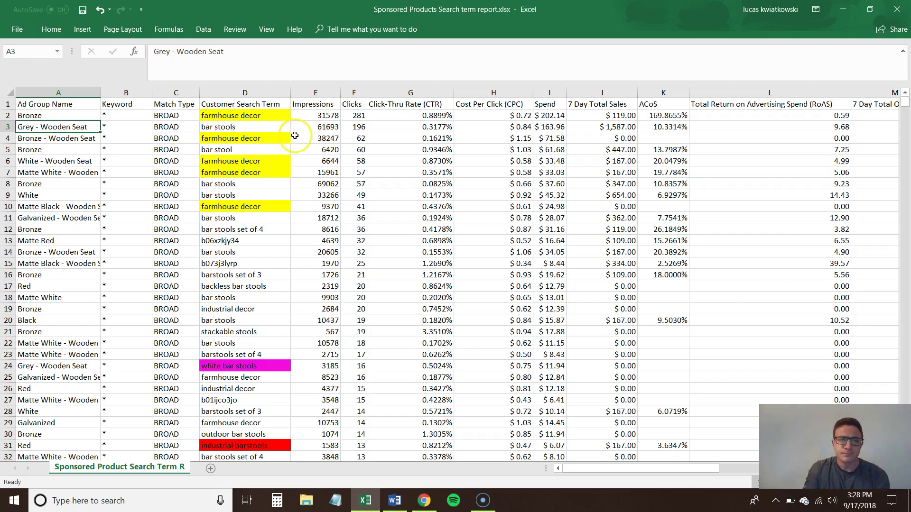
# - Examine the yellow-highlighted "farmhouse decor" search terms in rows 2 to 7 of the report
pyautogui.click(276, 117)
pyautogui.click(266, 142)
pyautogui.click(264, 148)
pyautogui.click(263, 162)
pyautogui.click(258, 175)
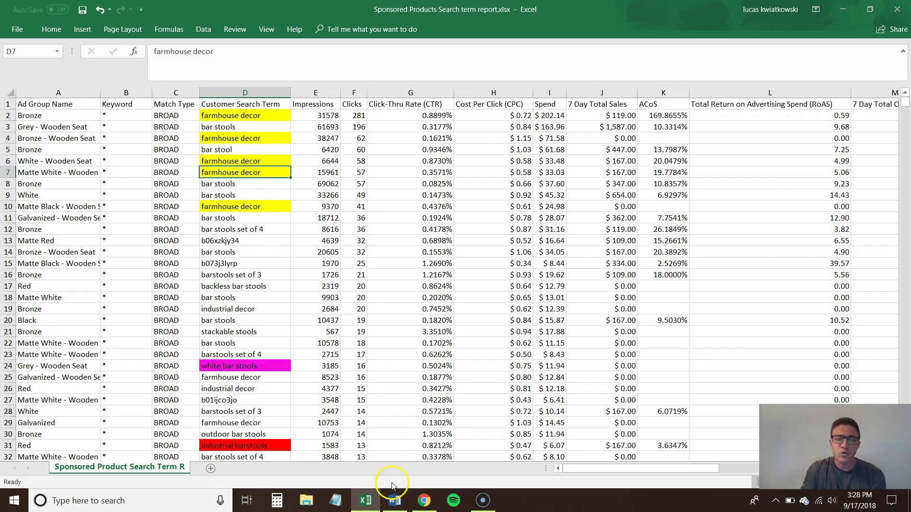
# - Switch to the Word notes and review the Campaign Level definition, selecting the word "ALL" for emphasis
pyautogui.click(394, 499)
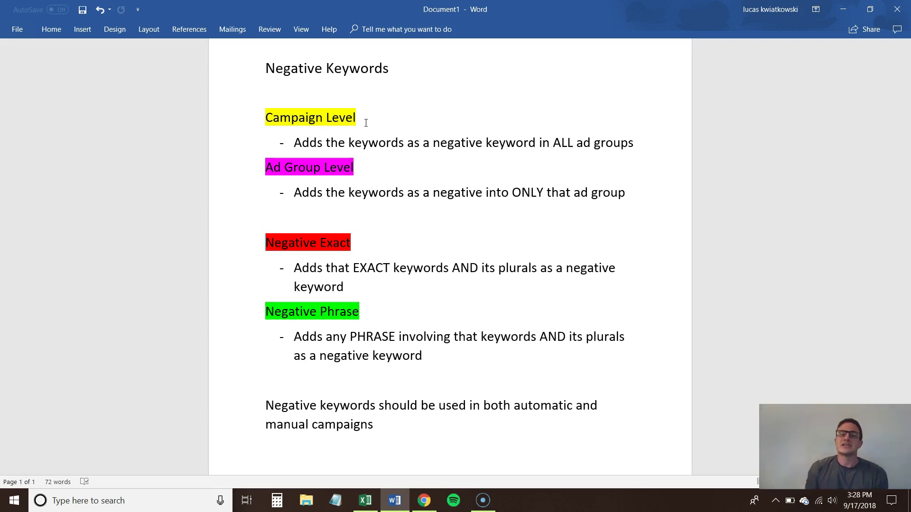
pyautogui.click(554, 145)
pyautogui.moveTo(555, 144); pyautogui.dragTo(576, 147)
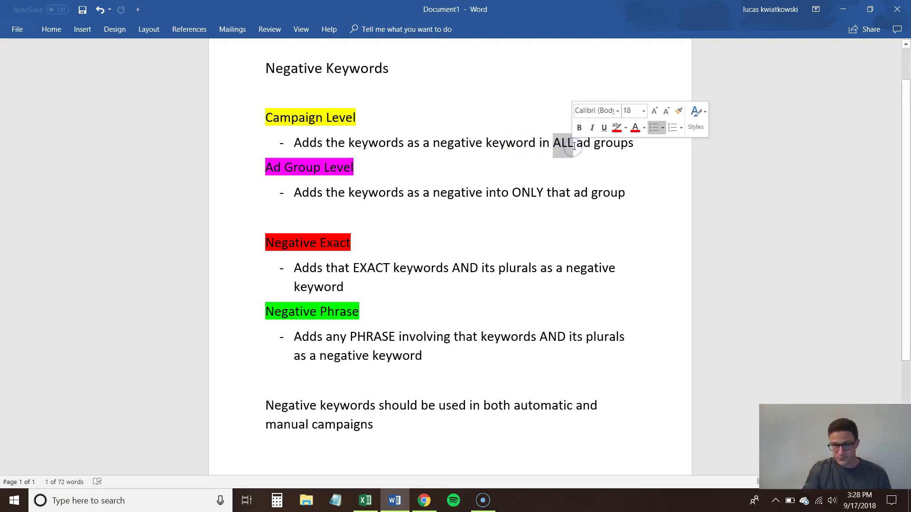
pyautogui.click(576, 147)
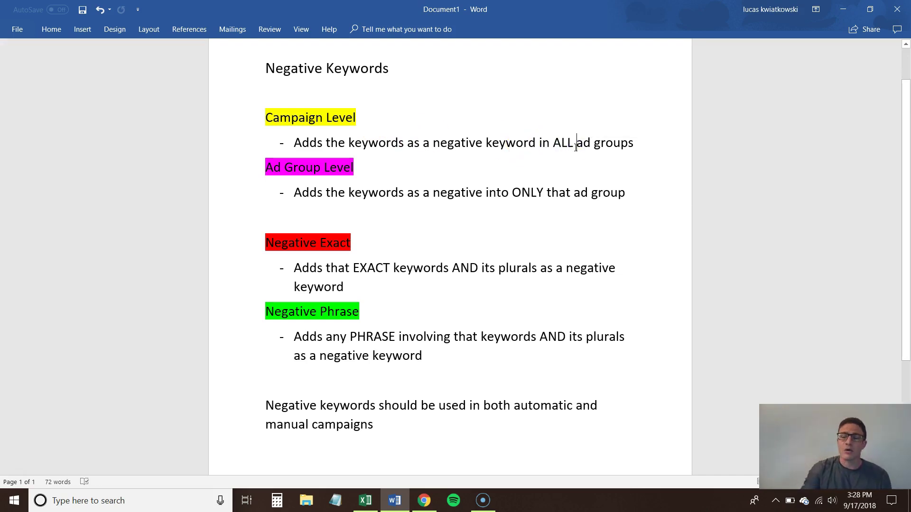
pyautogui.click(479, 353)
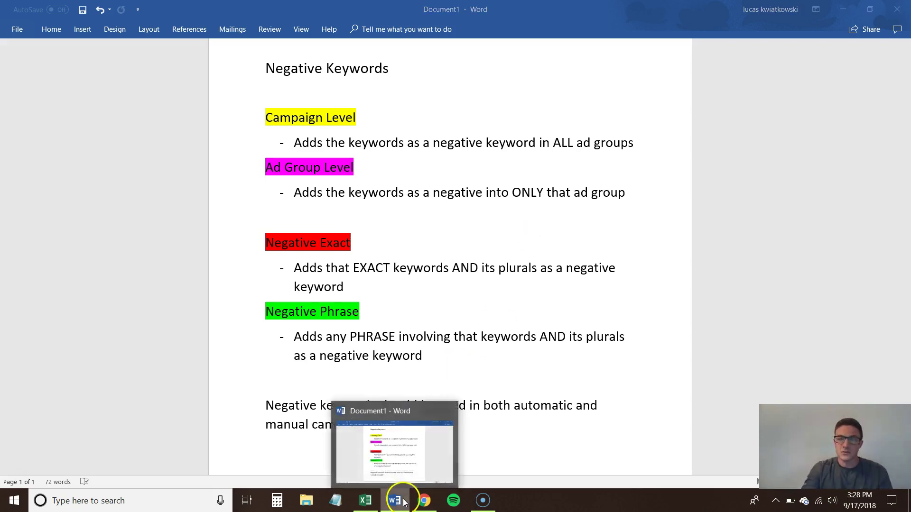
# - Return to the Excel report and examine the "farmhouse decor" search terms in D4, D6:D7 and D10
pyautogui.click(365, 501)
pyautogui.click(267, 139)
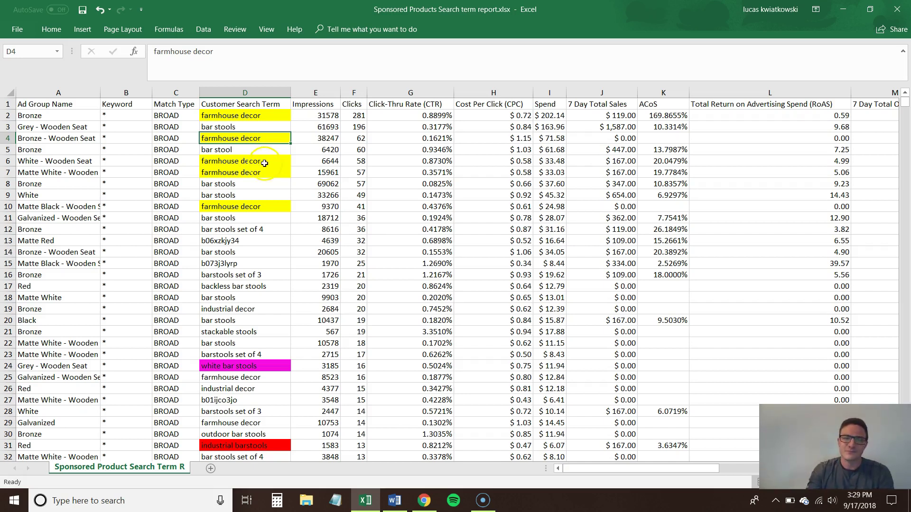
pyautogui.moveTo(264, 165); pyautogui.dragTo(264, 171)
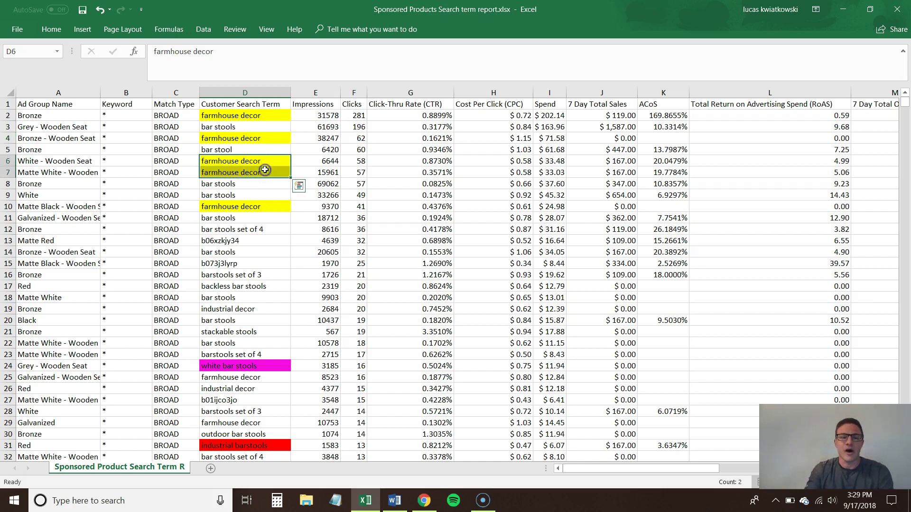
pyautogui.click(253, 207)
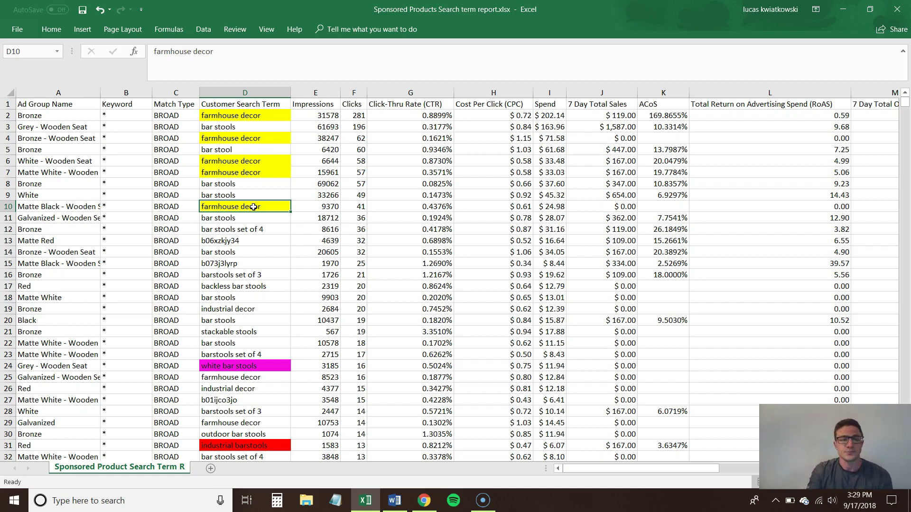
# - Switch to the Word notes and review the Ad Group Level definition, selecting its heading for emphasis
pyautogui.click(393, 501)
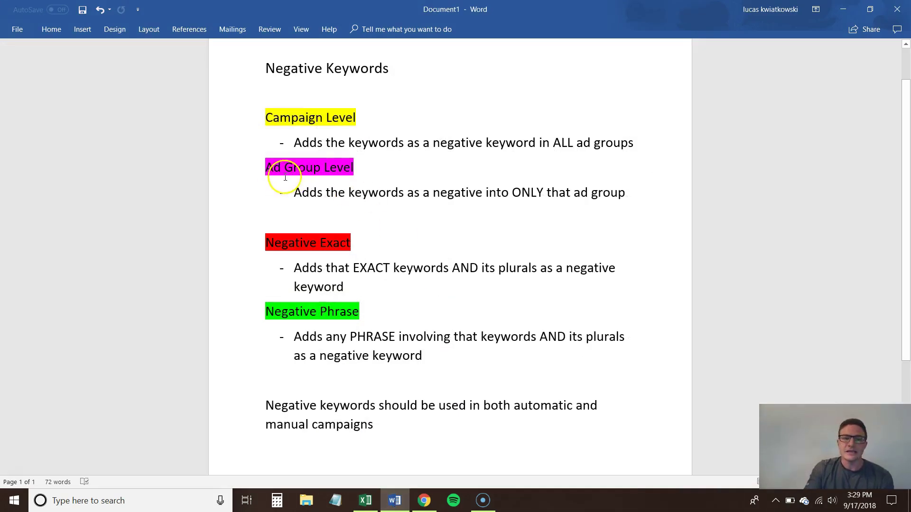
pyautogui.moveTo(264, 169); pyautogui.dragTo(362, 178)
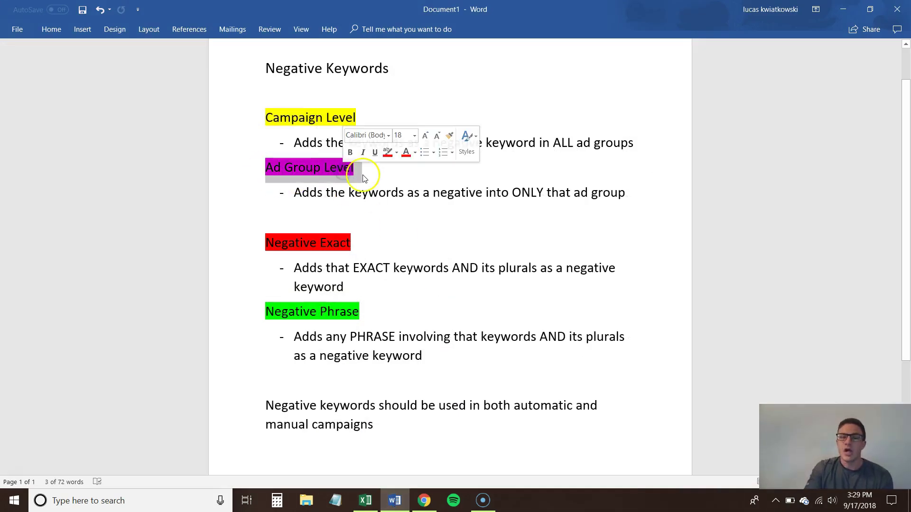
pyautogui.click(370, 178)
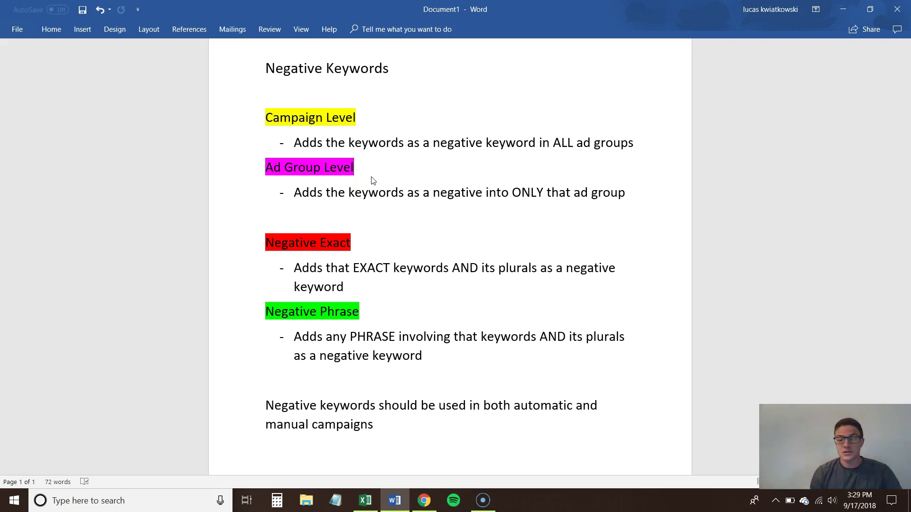
pyautogui.click(377, 236)
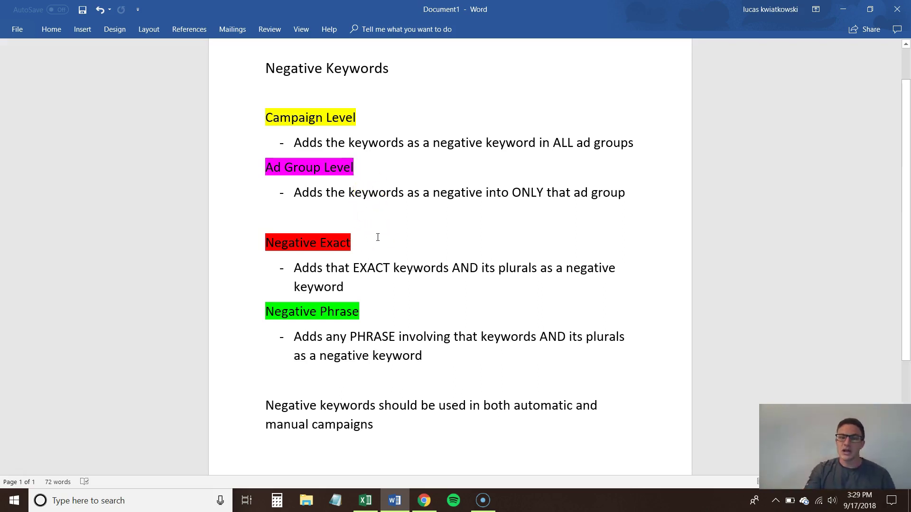
# - Return to the Excel report and examine row 24's Grey - Wooden Seat ad group, its clicks and the "white bar stools" search term
pyautogui.click(392, 501)
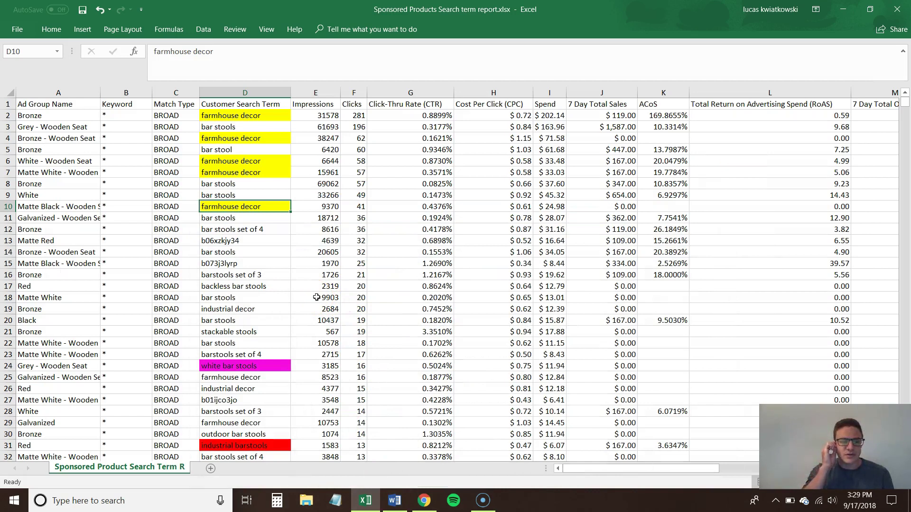
pyautogui.click(81, 367)
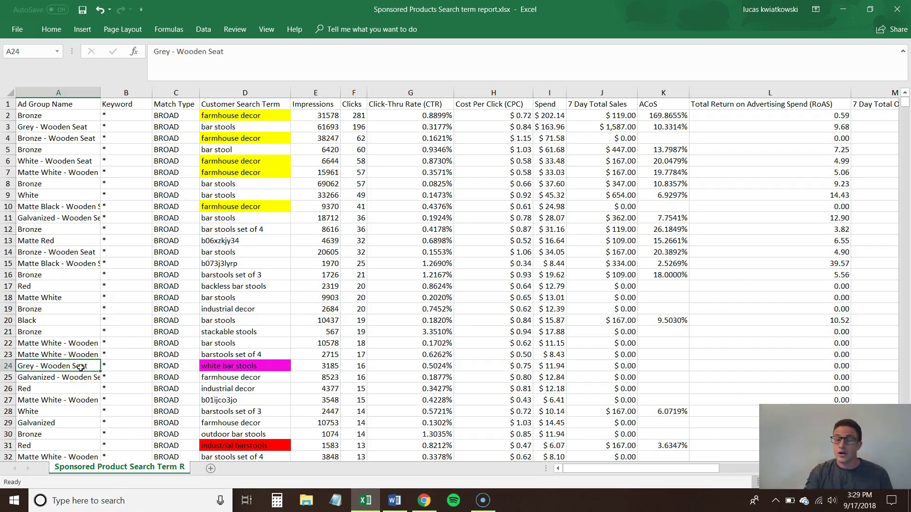
pyautogui.click(281, 370)
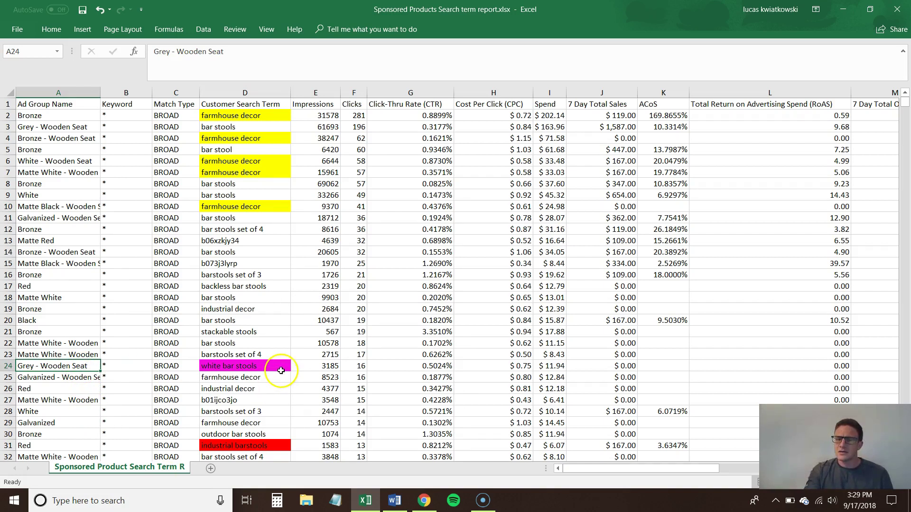
pyautogui.click(358, 371)
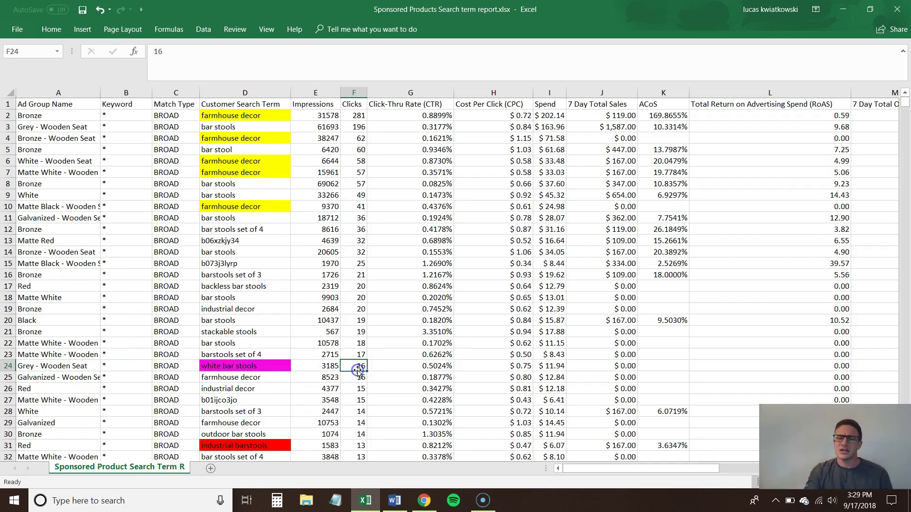
pyautogui.click(310, 369)
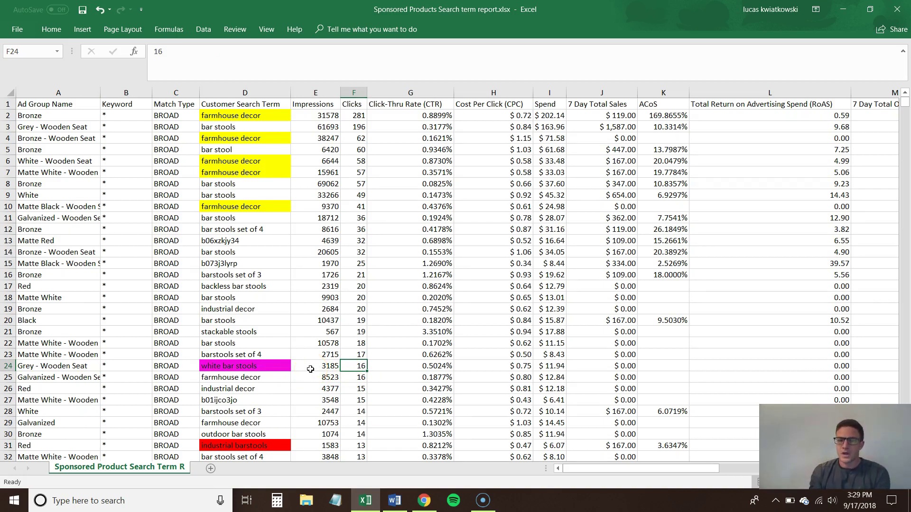
pyautogui.click(357, 369)
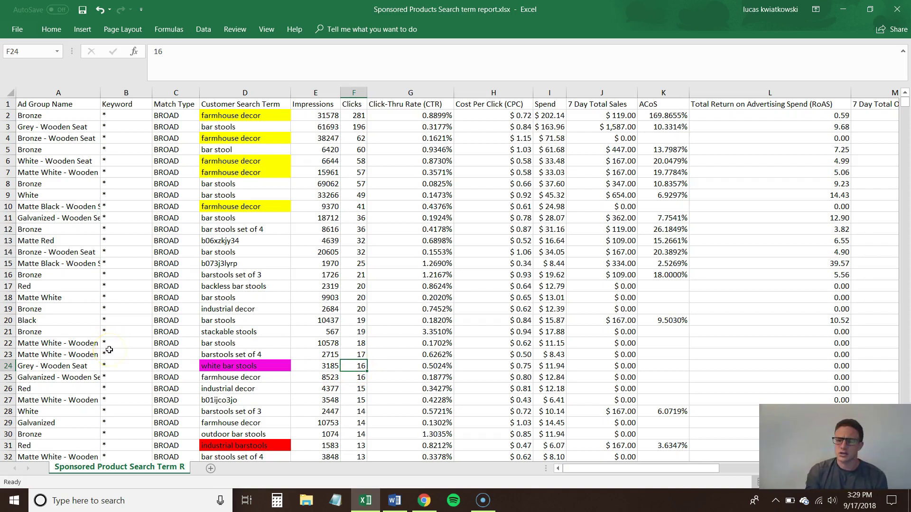
pyautogui.click(271, 366)
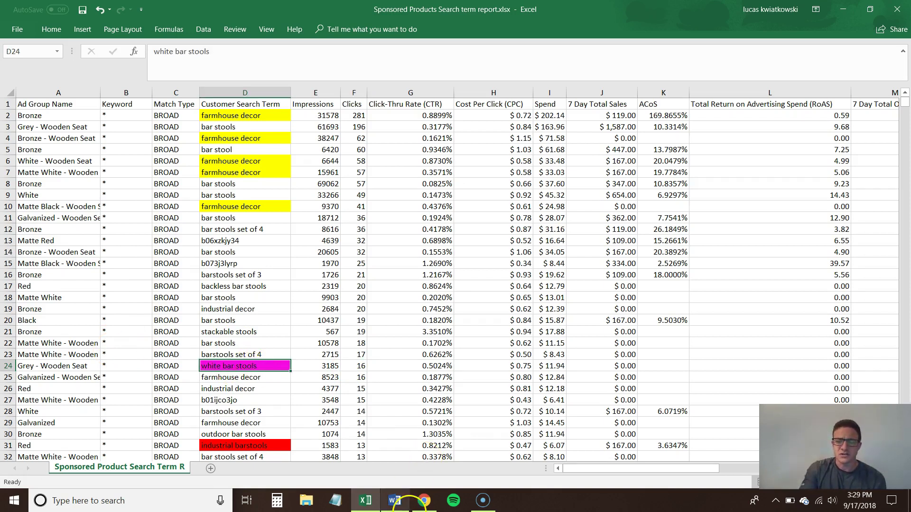
# - Switch to the Word notes and review the Campaign Level and Negative Exact sections
pyautogui.click(395, 501)
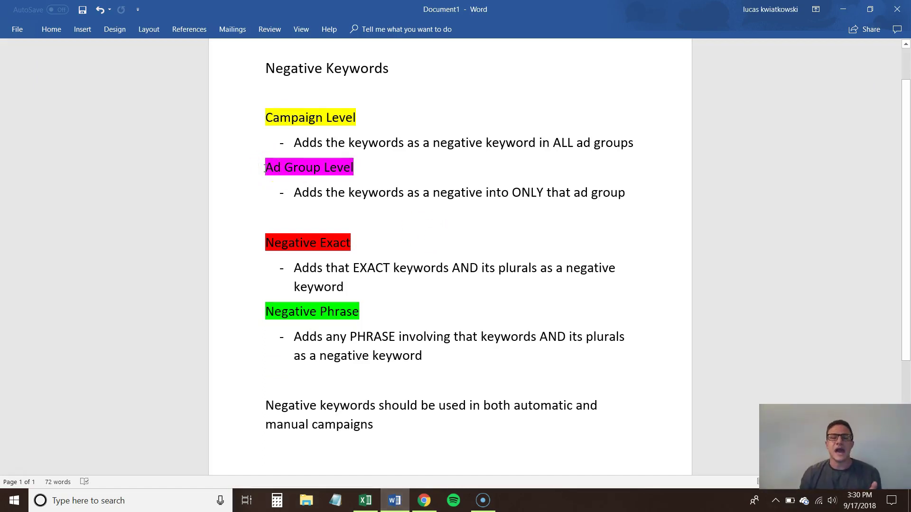
pyautogui.click(264, 143)
pyautogui.click(312, 123)
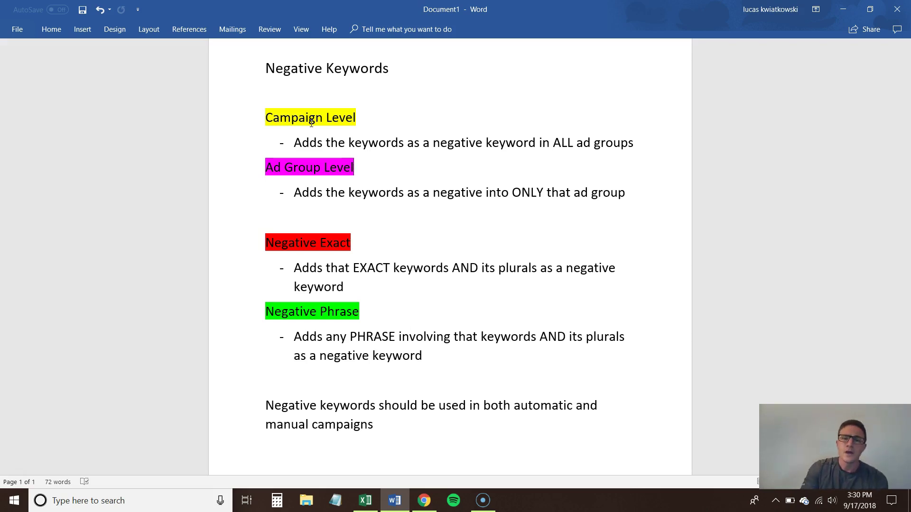
pyautogui.click(268, 120)
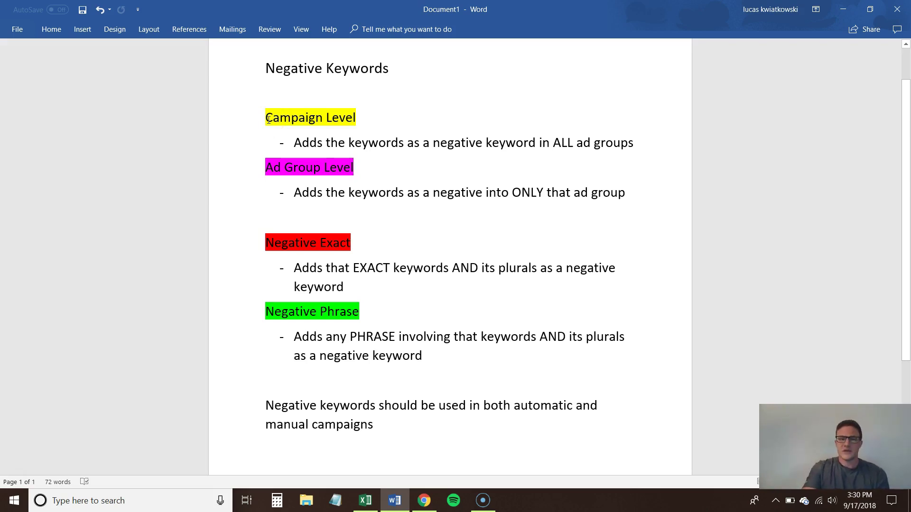
pyautogui.tripleClick(269, 119)
pyautogui.click(369, 127)
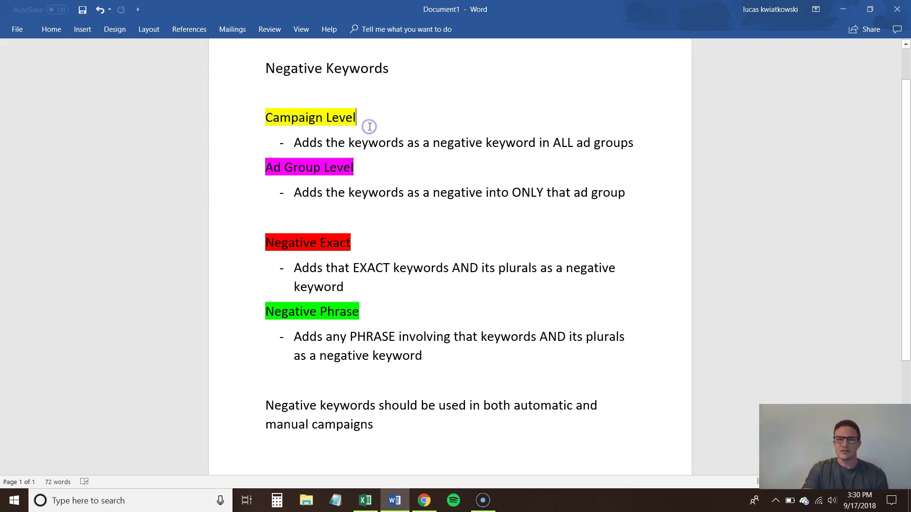
pyautogui.click(376, 126)
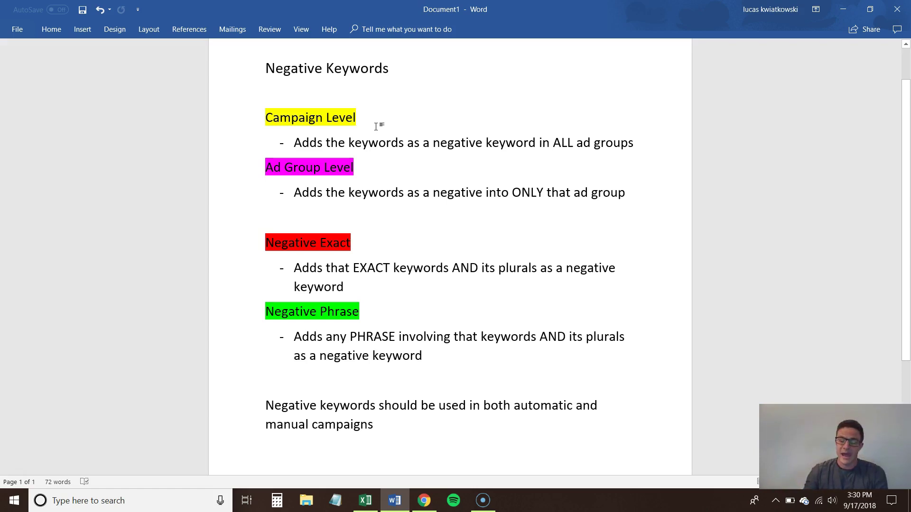
pyautogui.click(378, 141)
pyautogui.click(386, 248)
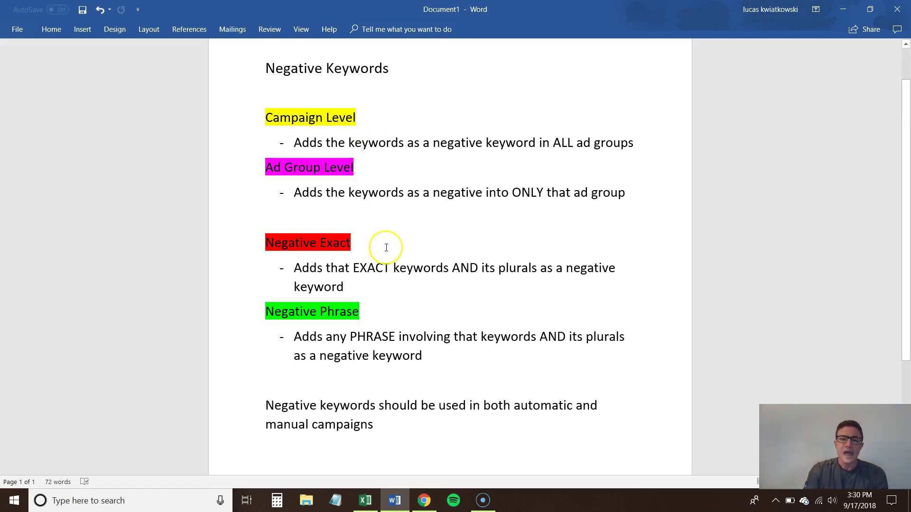
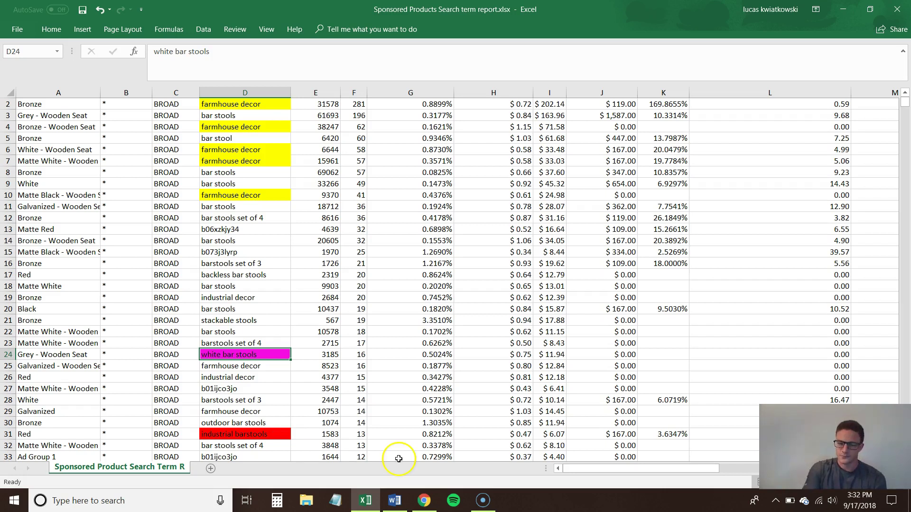
# - Consult the Word notes on negative keyword types and return to Excel to examine the "farmhouse decor" search term in row 25
pyautogui.click(394, 502)
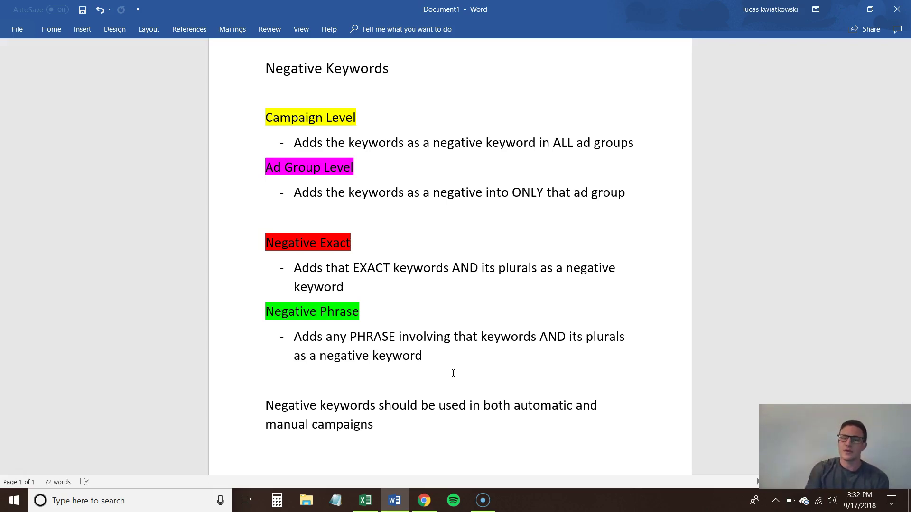
pyautogui.click(393, 504)
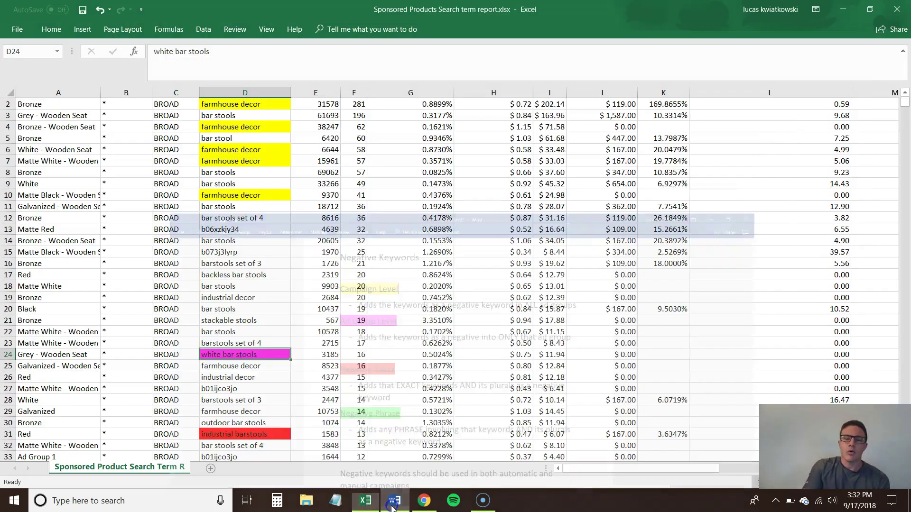
pyautogui.scroll(1, 249, 116)
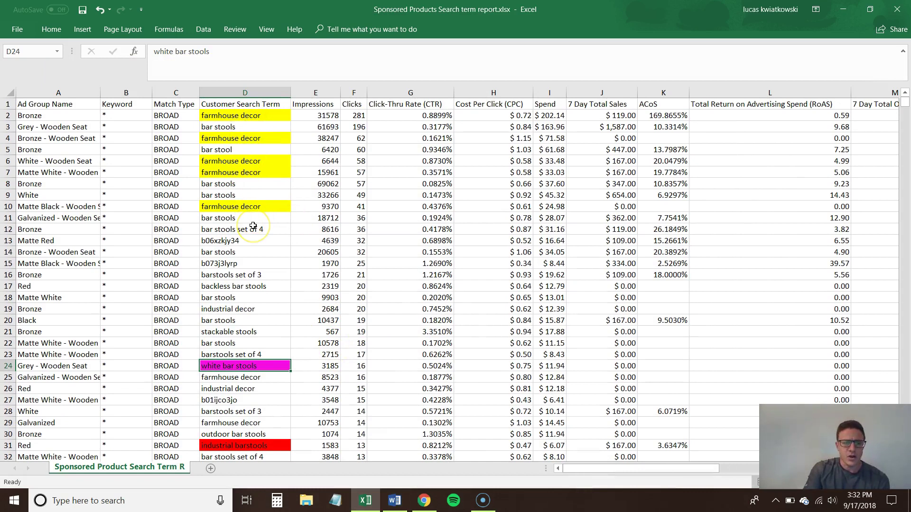
pyautogui.scroll(-2, 253, 227)
pyautogui.click(225, 321)
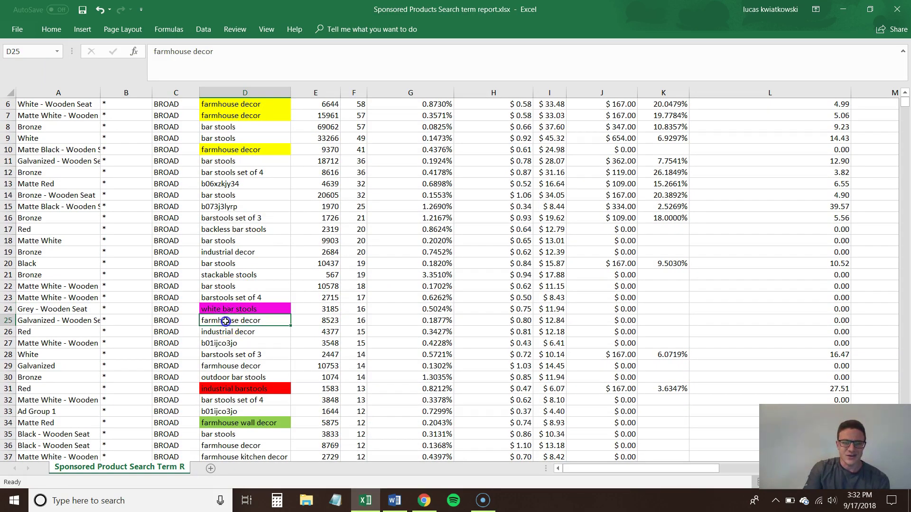
pyautogui.click(298, 342)
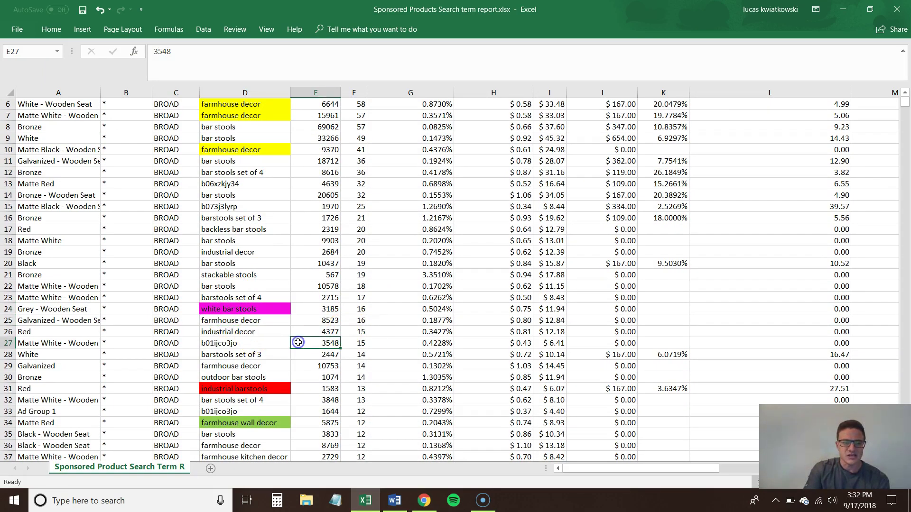
# - Examine the longer phrases "farmhouse wall decor" in row 34 and "farmhouse kitchen decor" in row 37
pyautogui.scroll(-2, 297, 343)
pyautogui.click(275, 377)
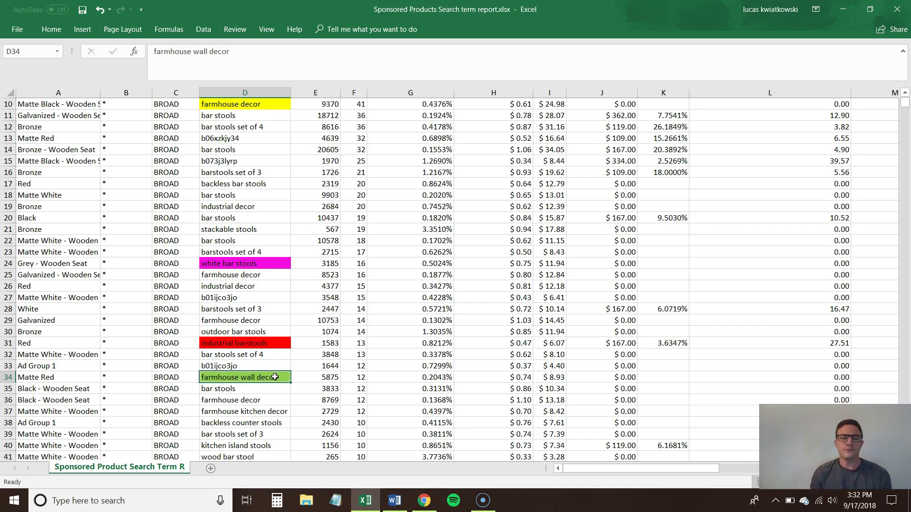
pyautogui.click(236, 412)
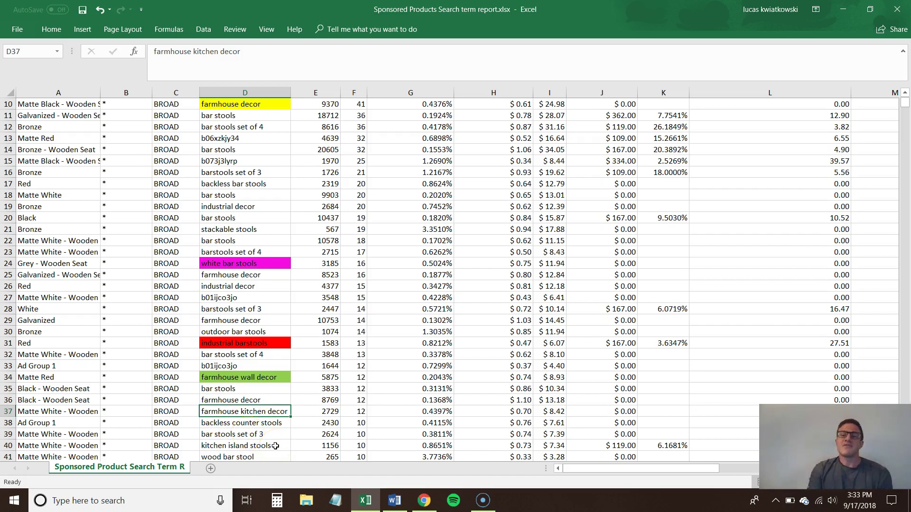
pyautogui.scroll(3, 276, 312)
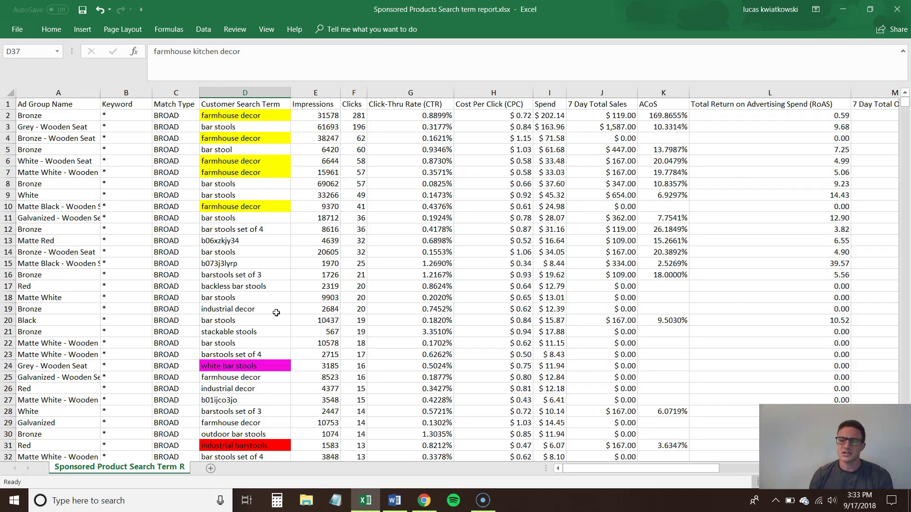
# - Compare the Negative Keywords notes in Word with the Excel search term report, finishing on the notes
pyautogui.click(397, 503)
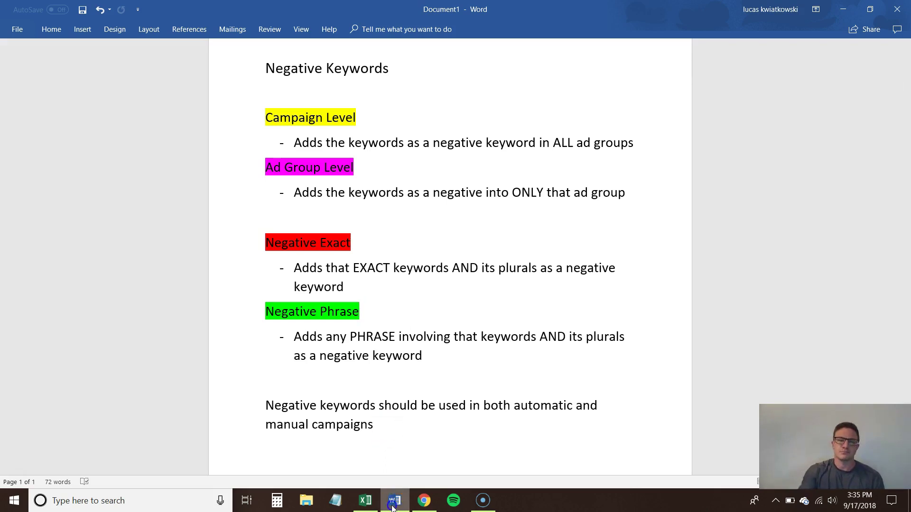
pyautogui.click(365, 500)
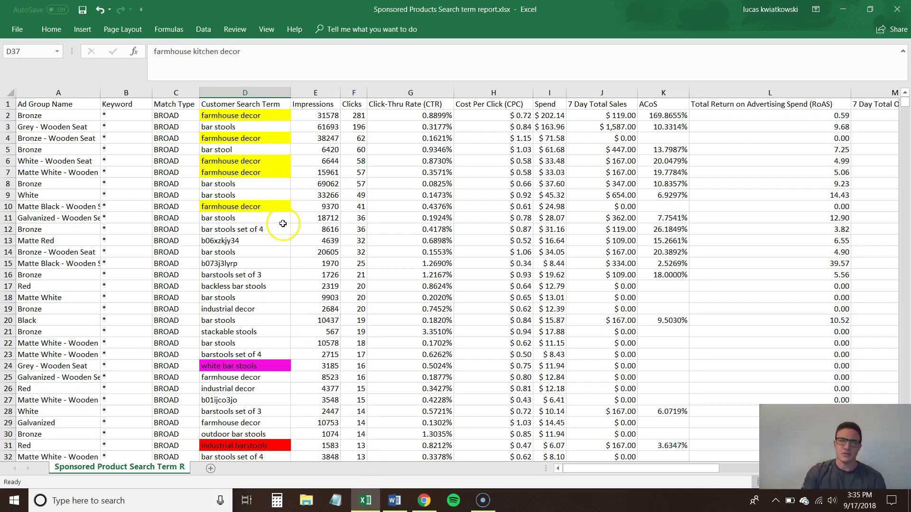
pyautogui.click(394, 500)
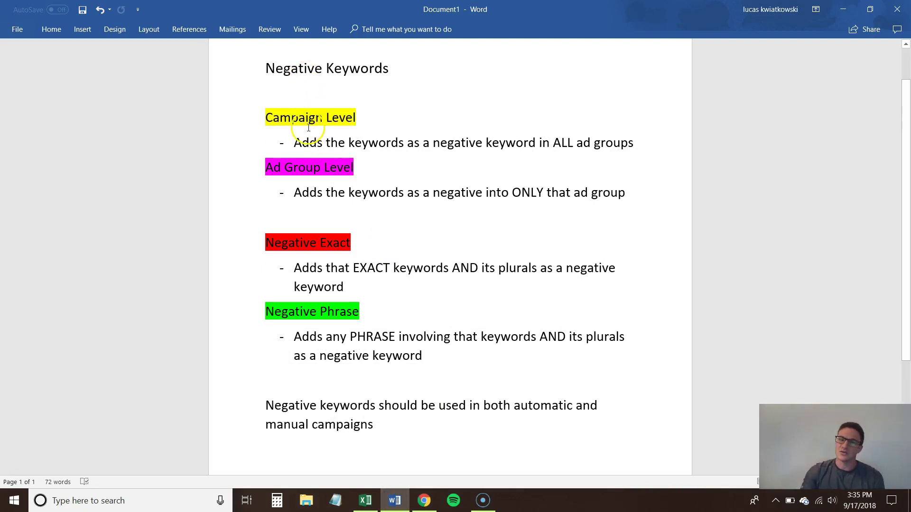